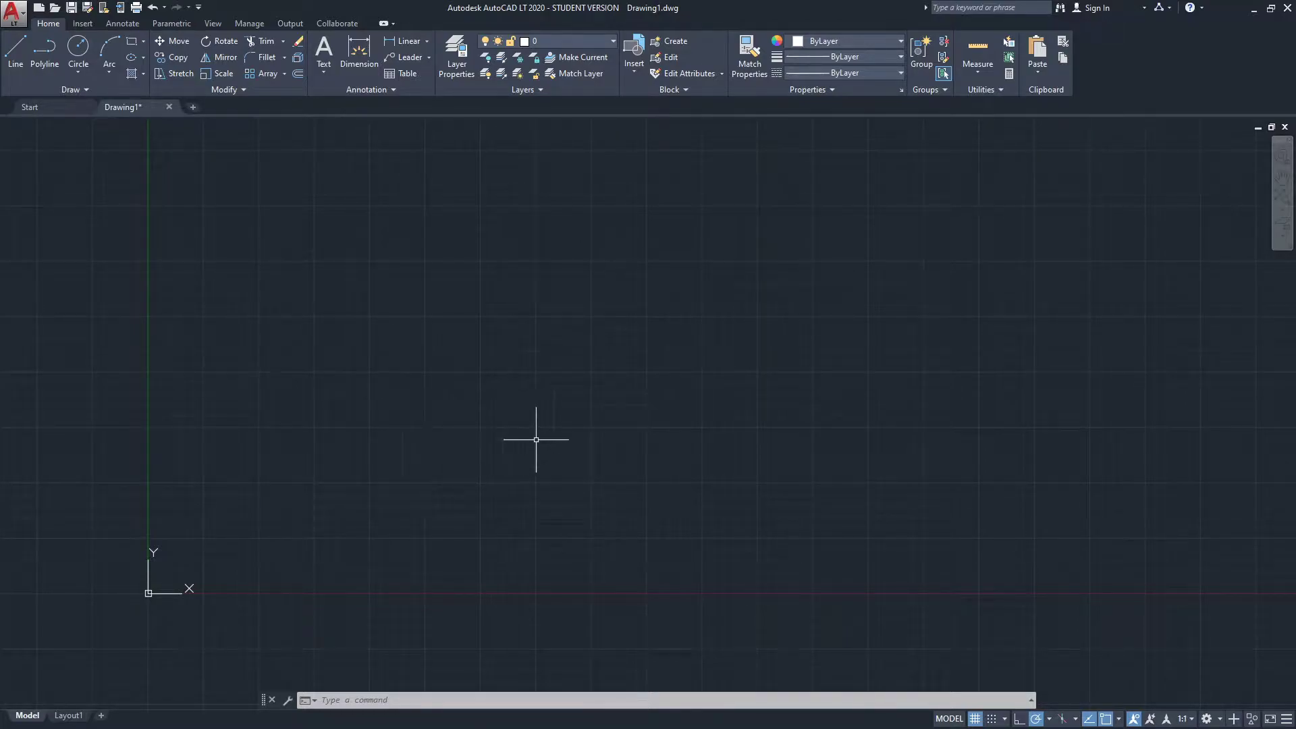
- Try a polyline with a 20-foot segment, then cancel it when the length is rejected
middle_click_drag(652, 460, 604, 457)
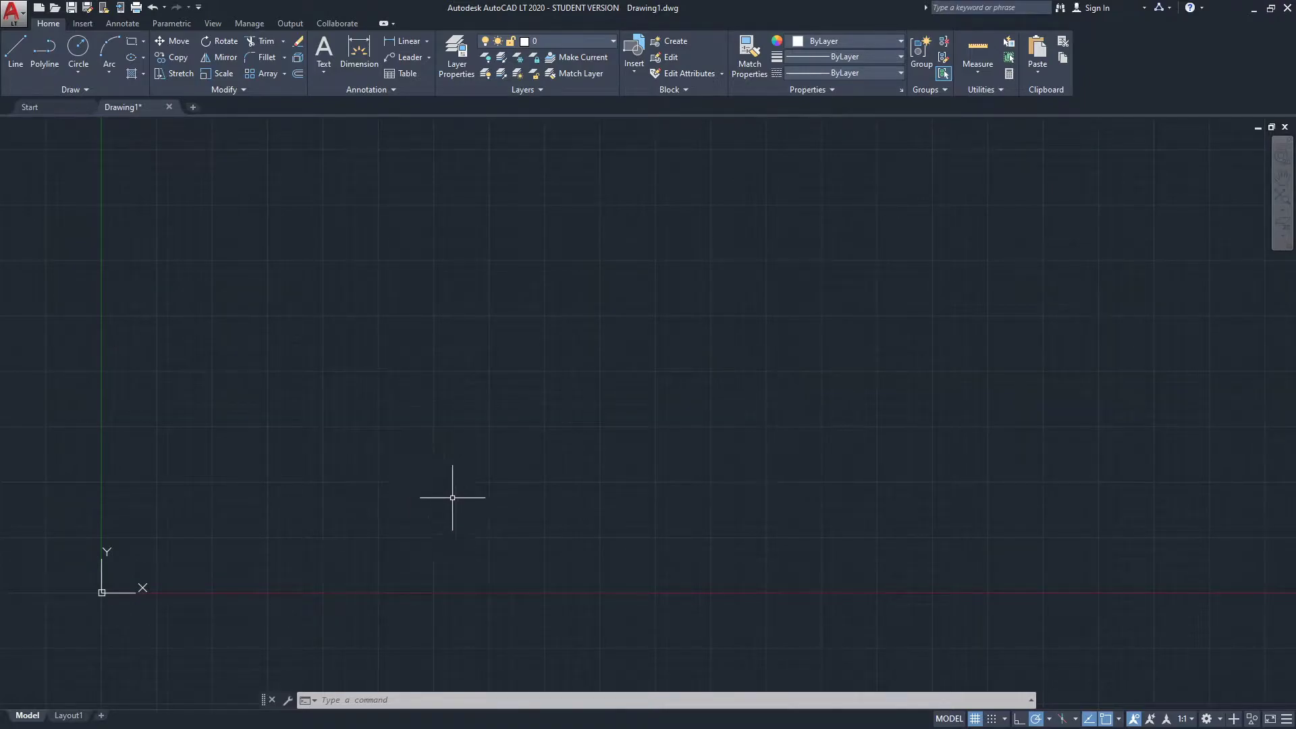
middle_click_drag(468, 491, 463, 523)
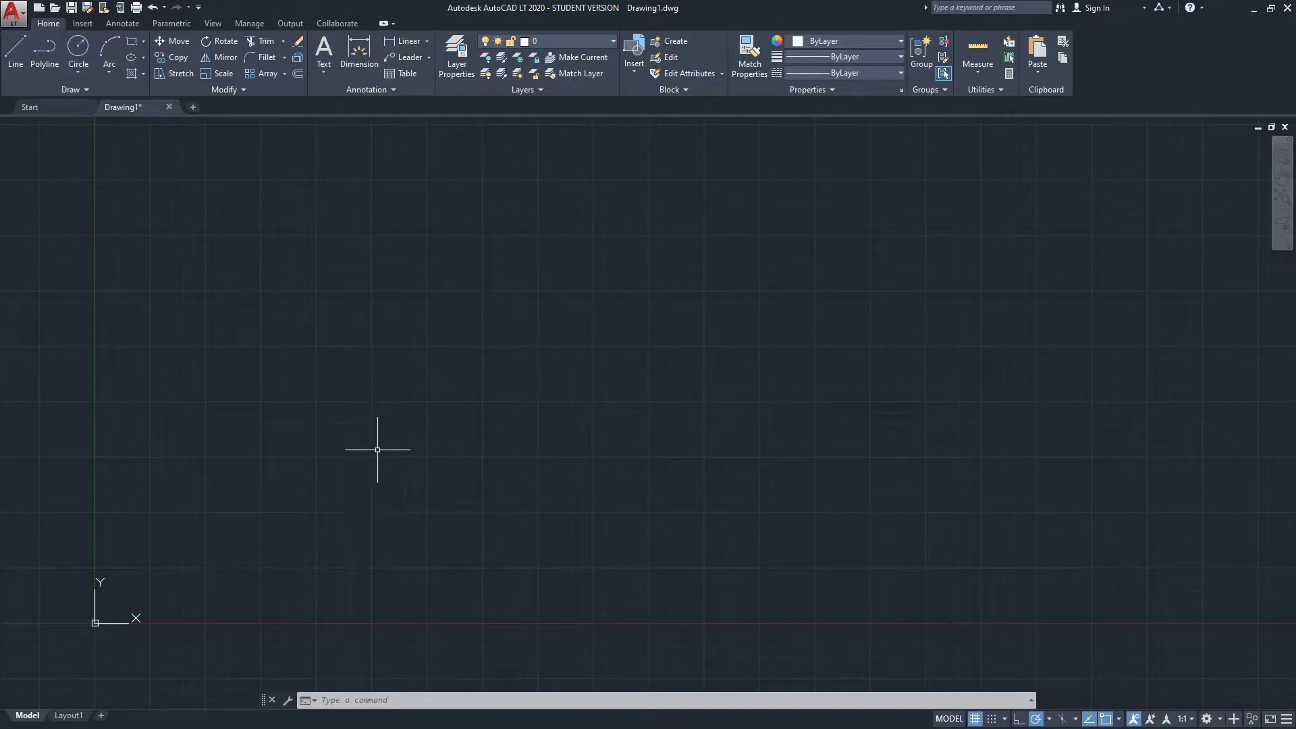
type("p")
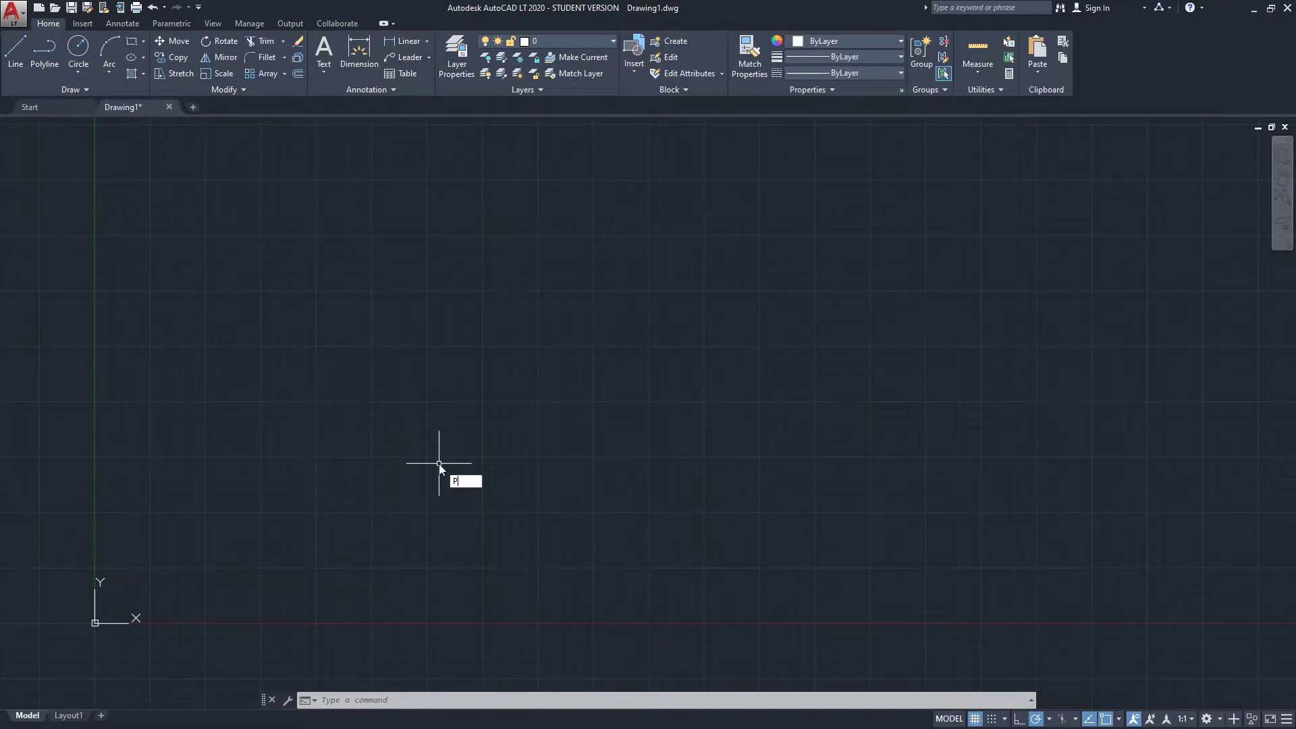
type("l")
key("Return")
left_click(397, 459)
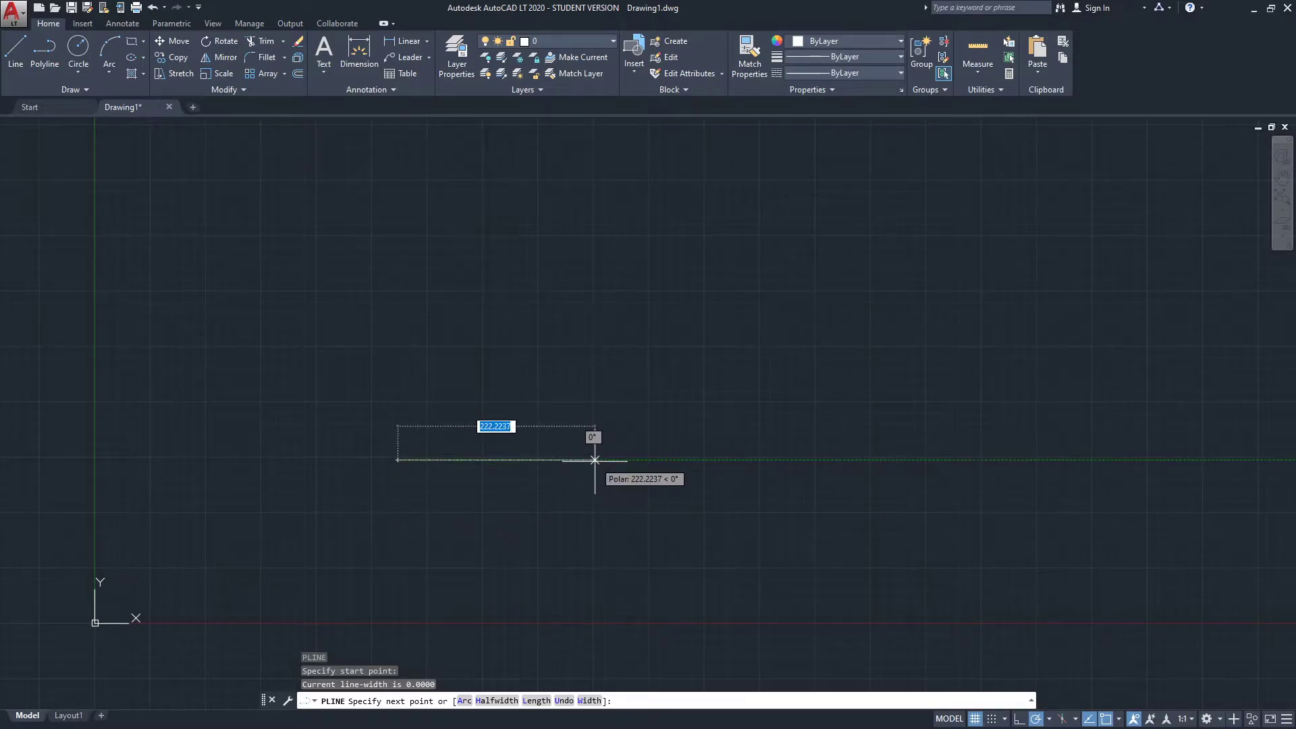
type("20")
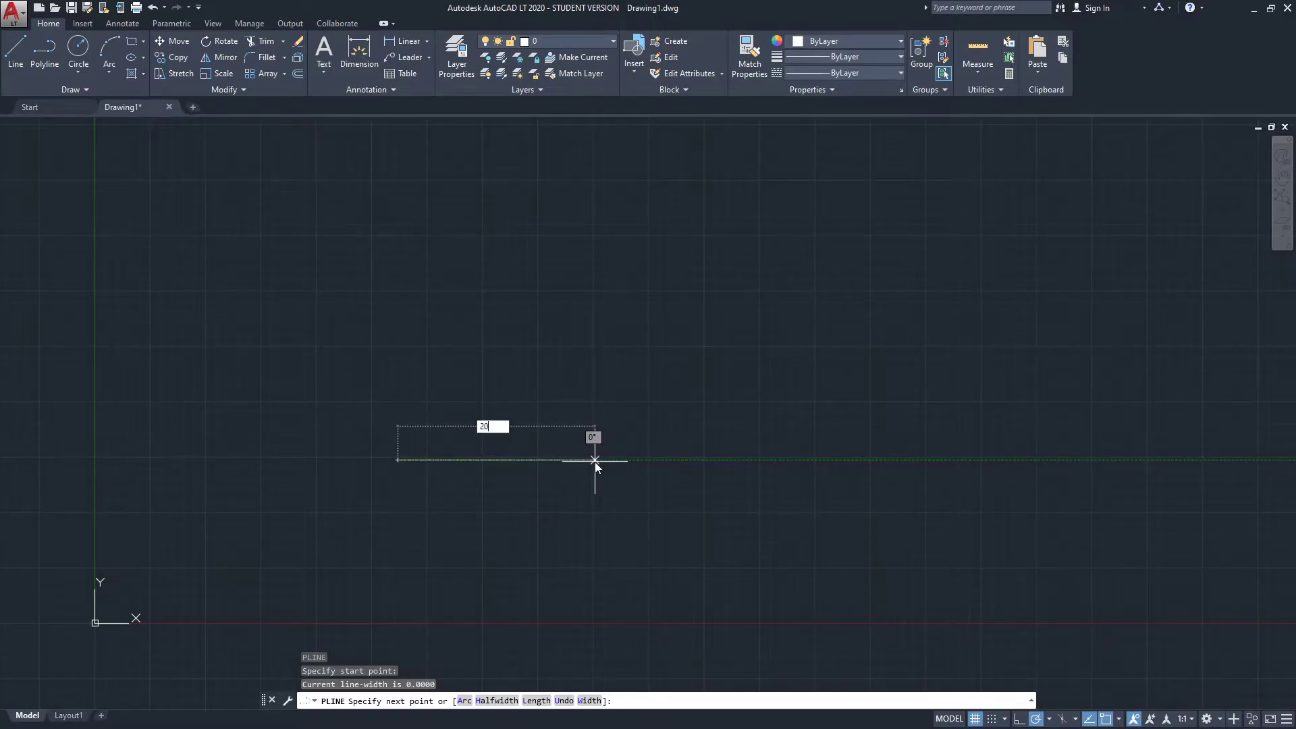
key("Return")
key("Escape")
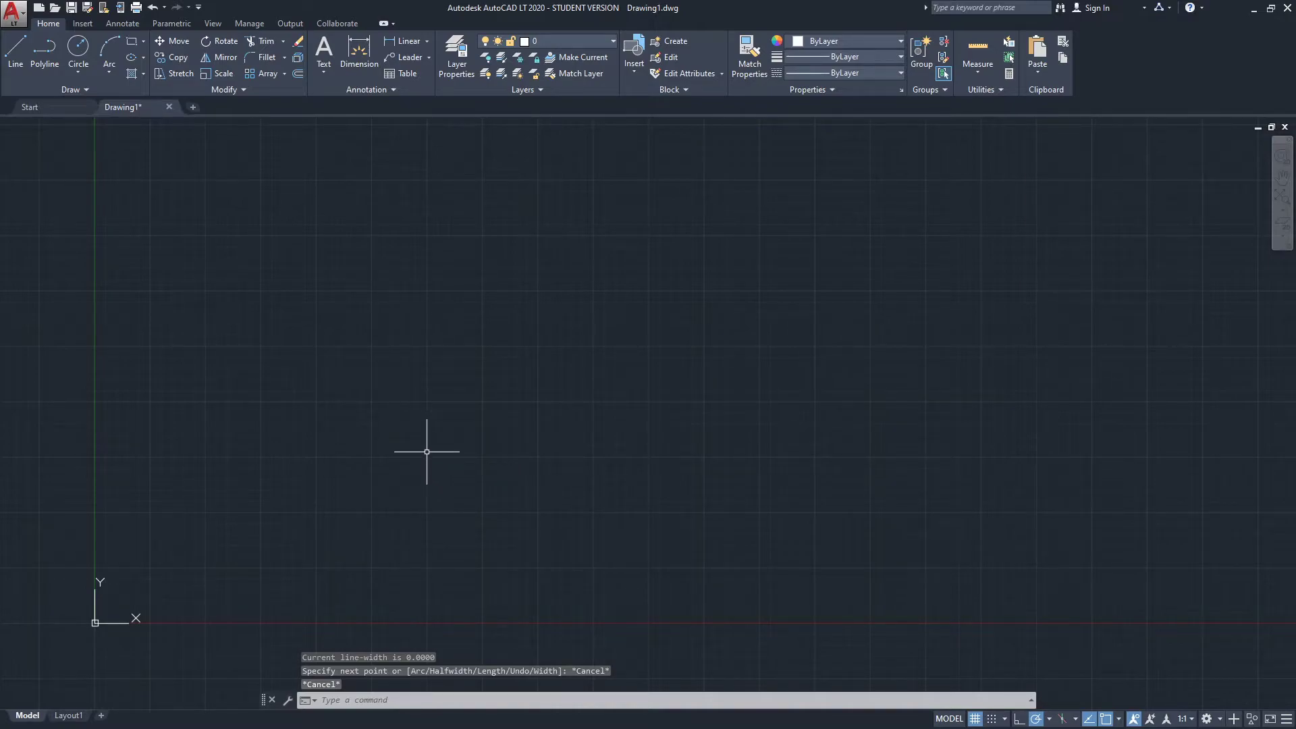
type("c")
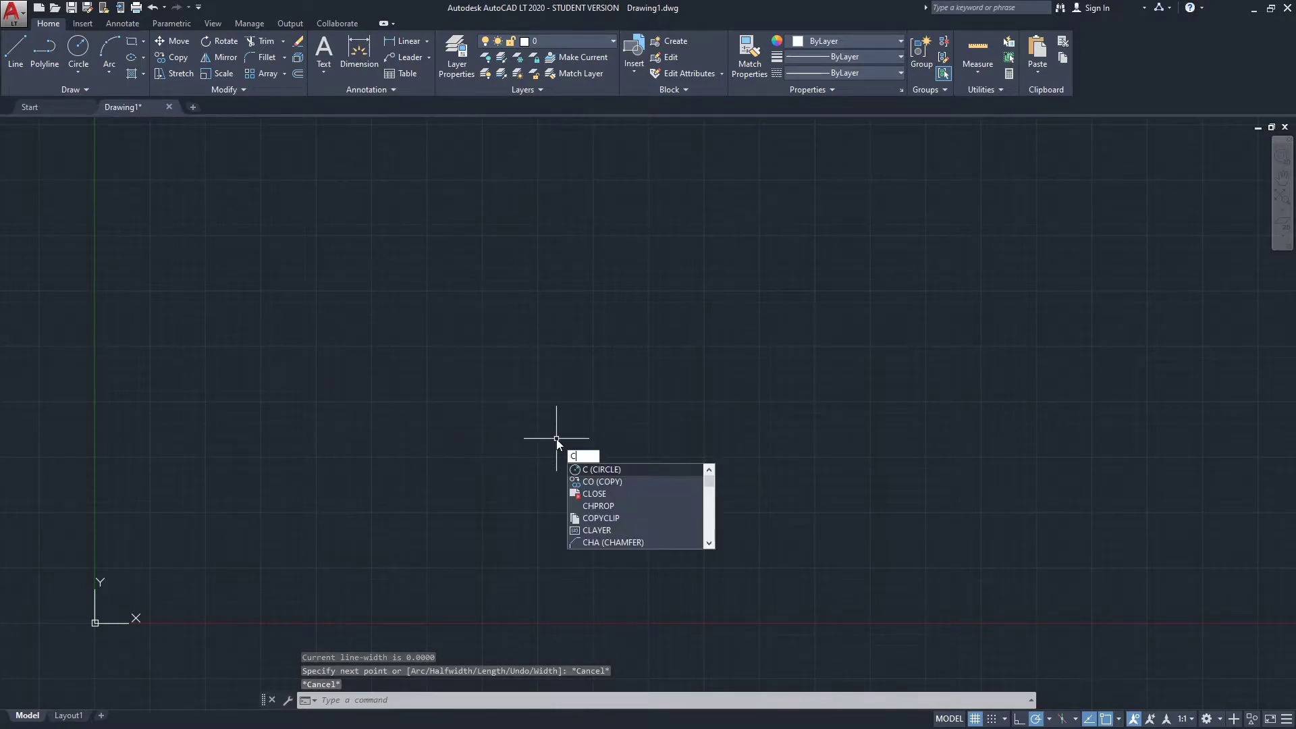
- Try a circle with a 16-inch radius, then cancel it when the radius is rejected
key("Return")
left_click(514, 401)
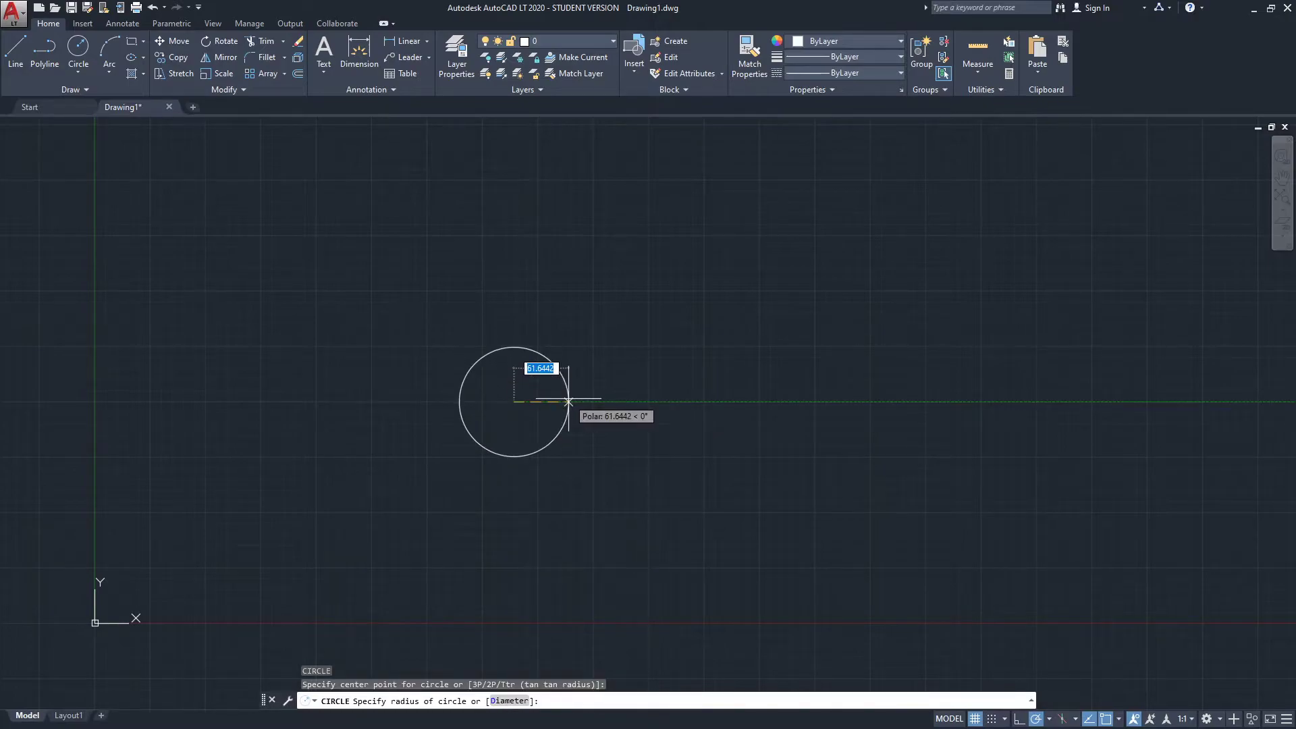
type("12")
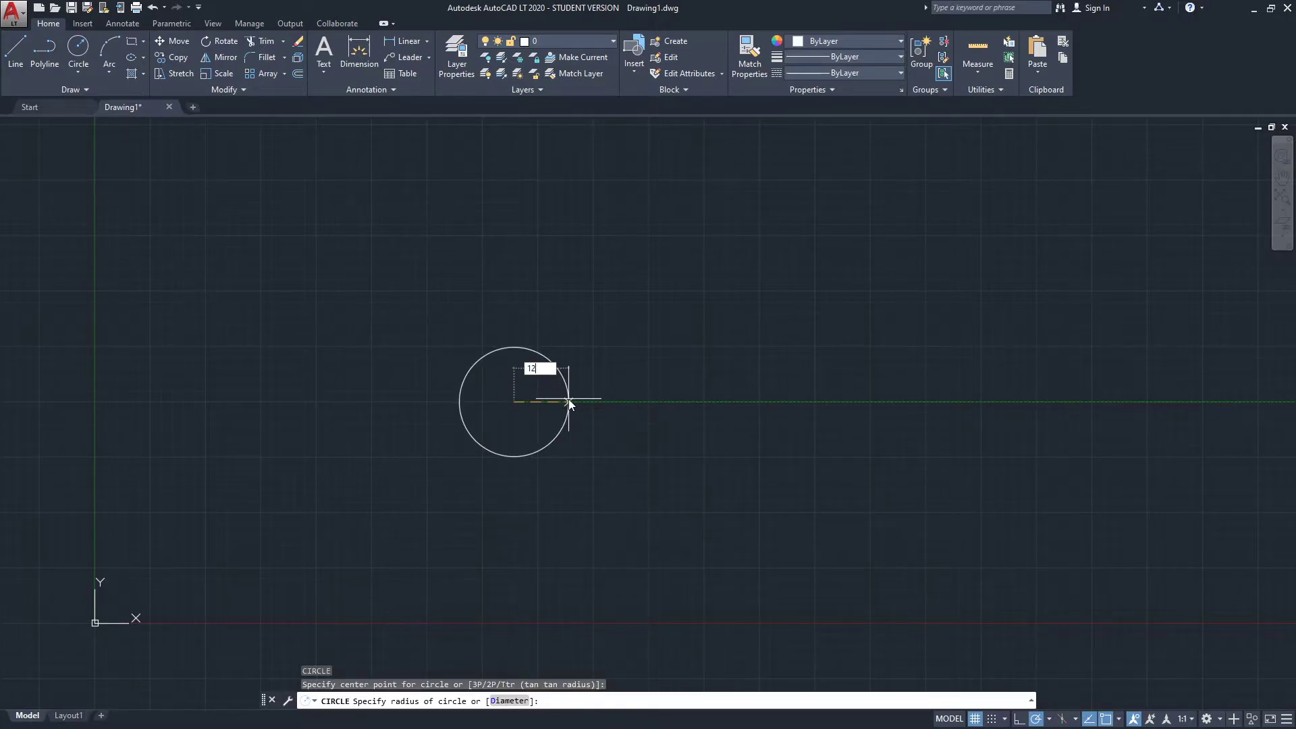
key("BackSpace")
type("6\"")
key("Return")
key("Escape")
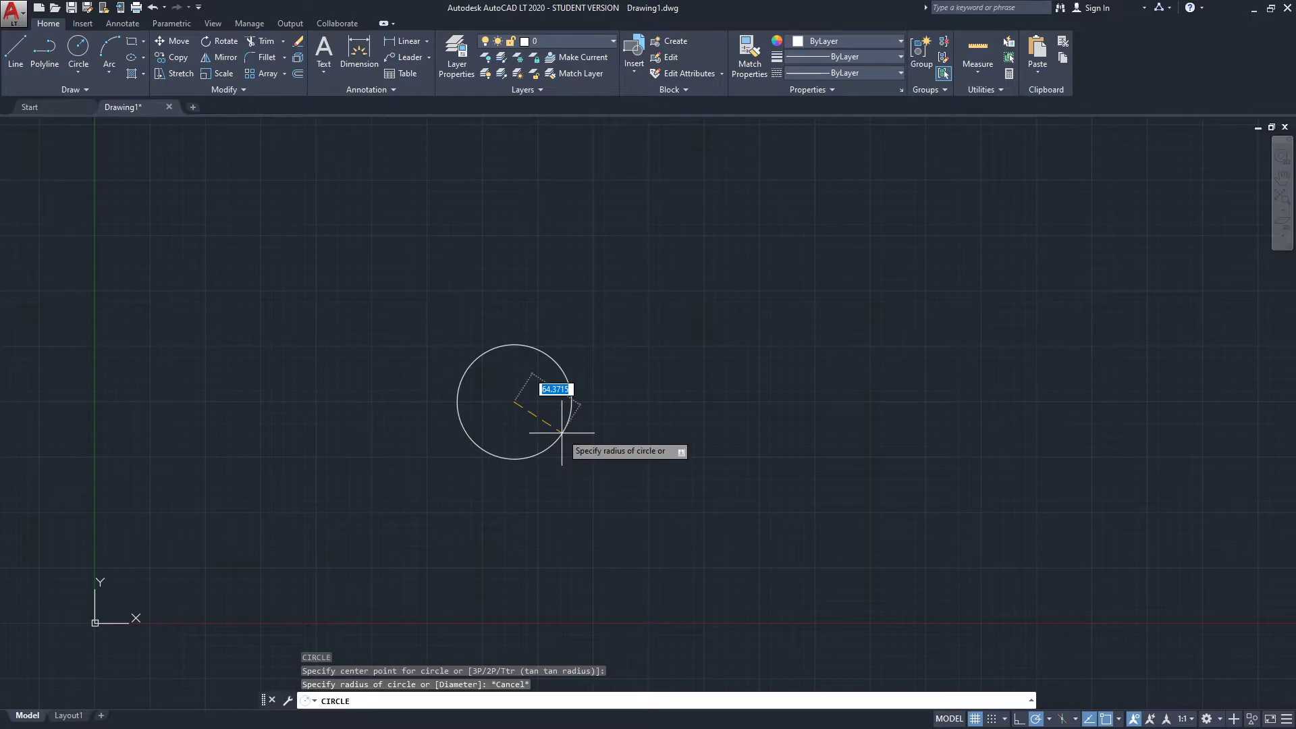
key("Escape")
key("Escape")
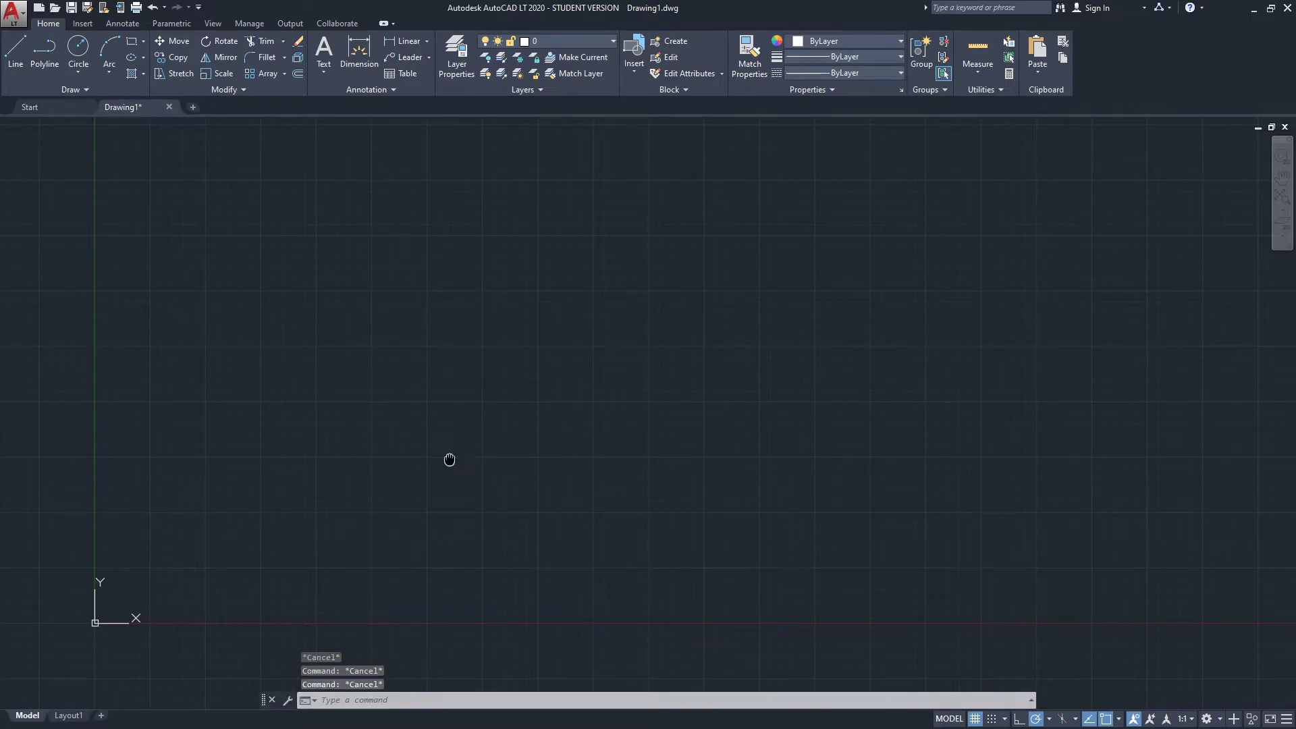
- Change the Drawing Units length type to Architectural and accept the dialog
middle_click_drag(448, 456, 473, 435)
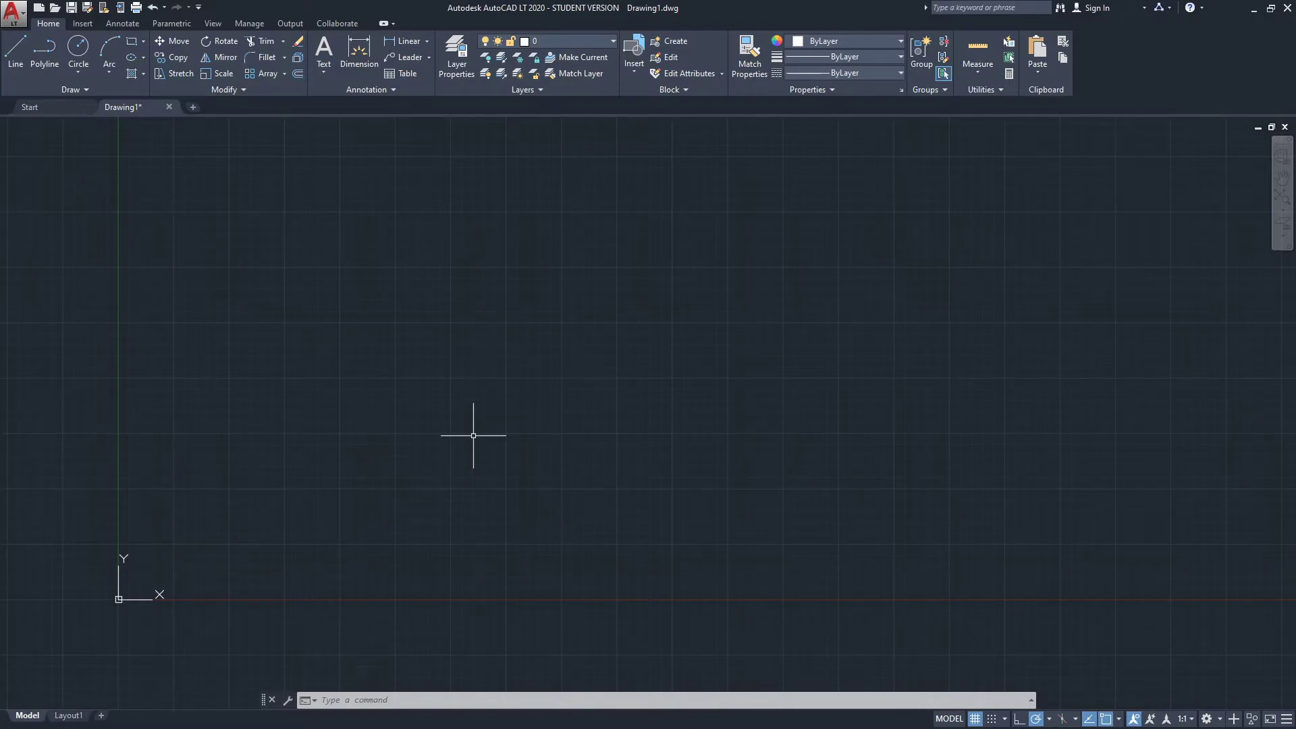
type("UN")
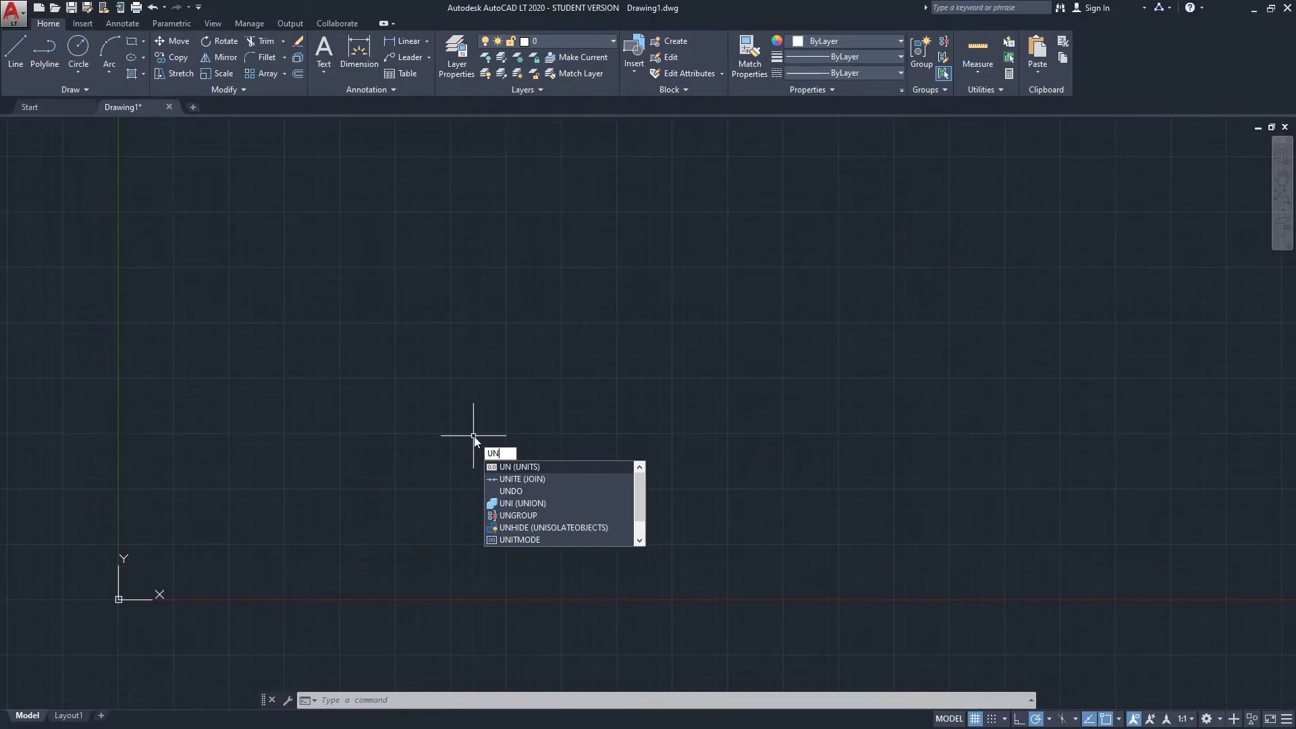
key("Return")
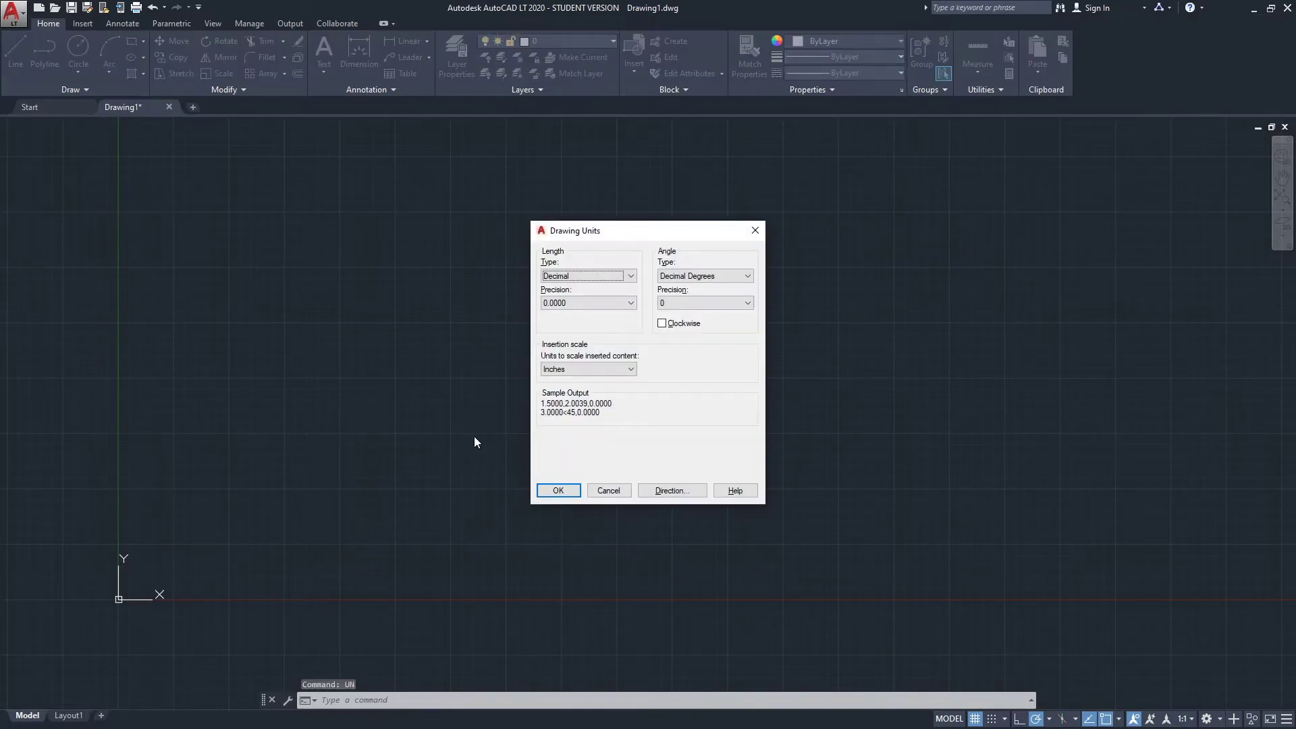
left_click_drag(625, 230, 750, 233)
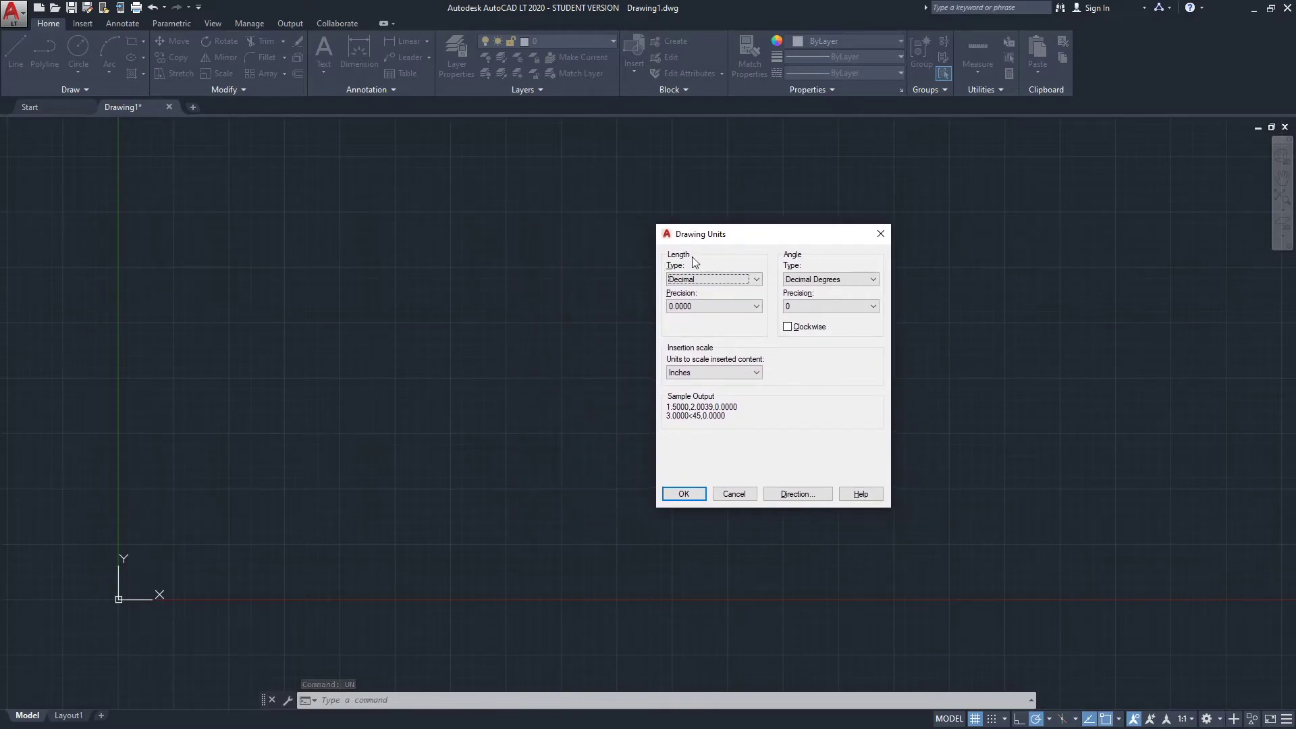
left_click(756, 280)
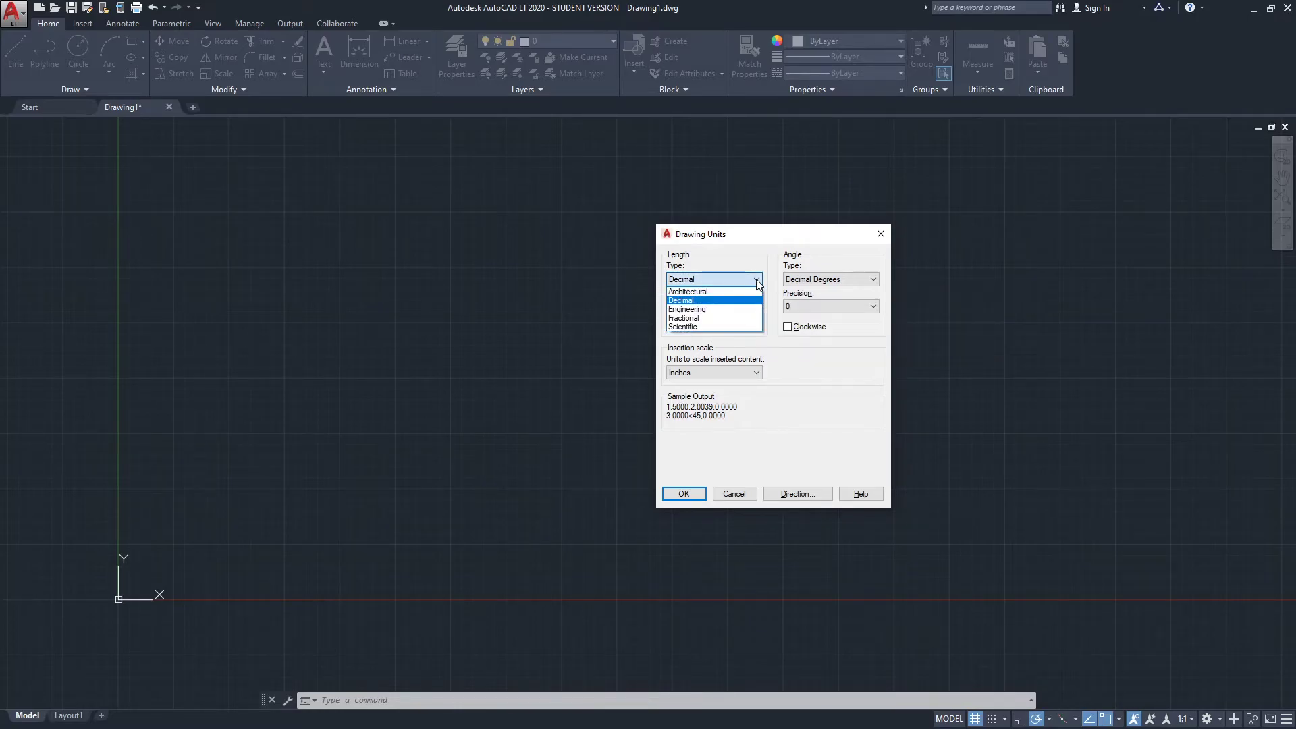
left_click(687, 292)
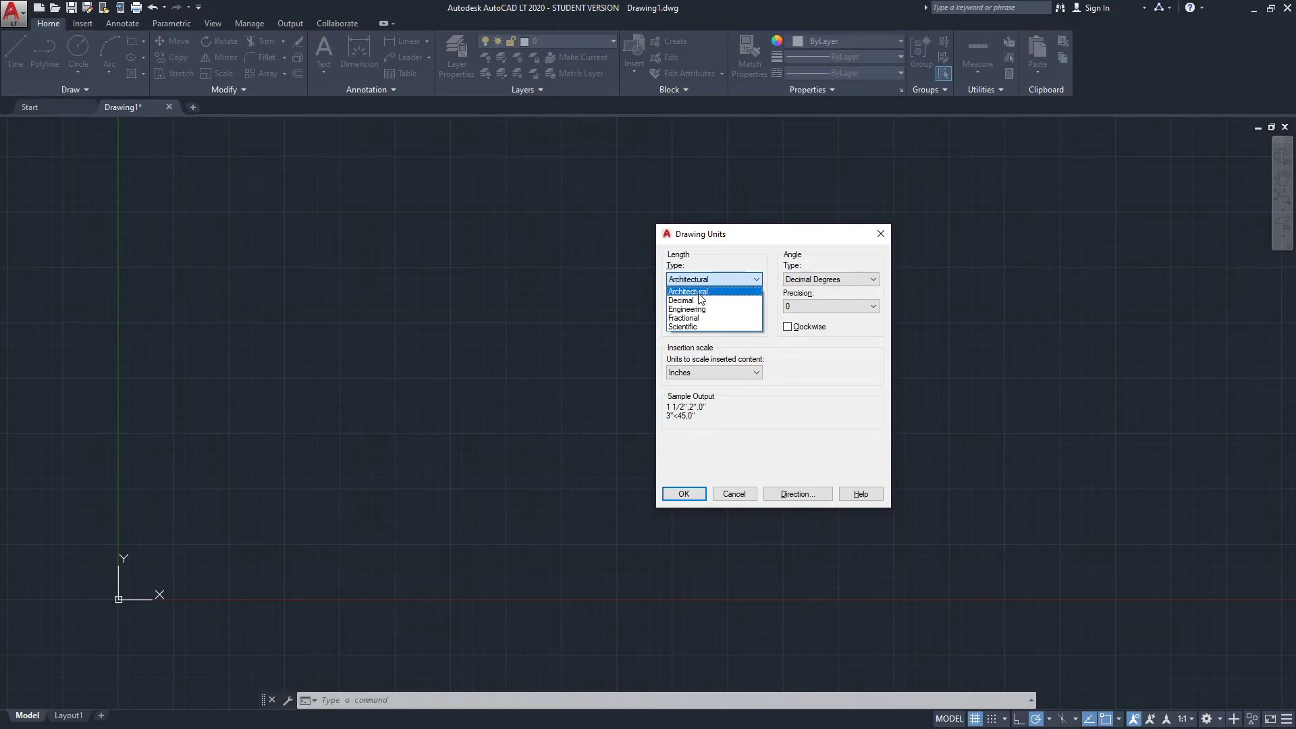
left_click(687, 292)
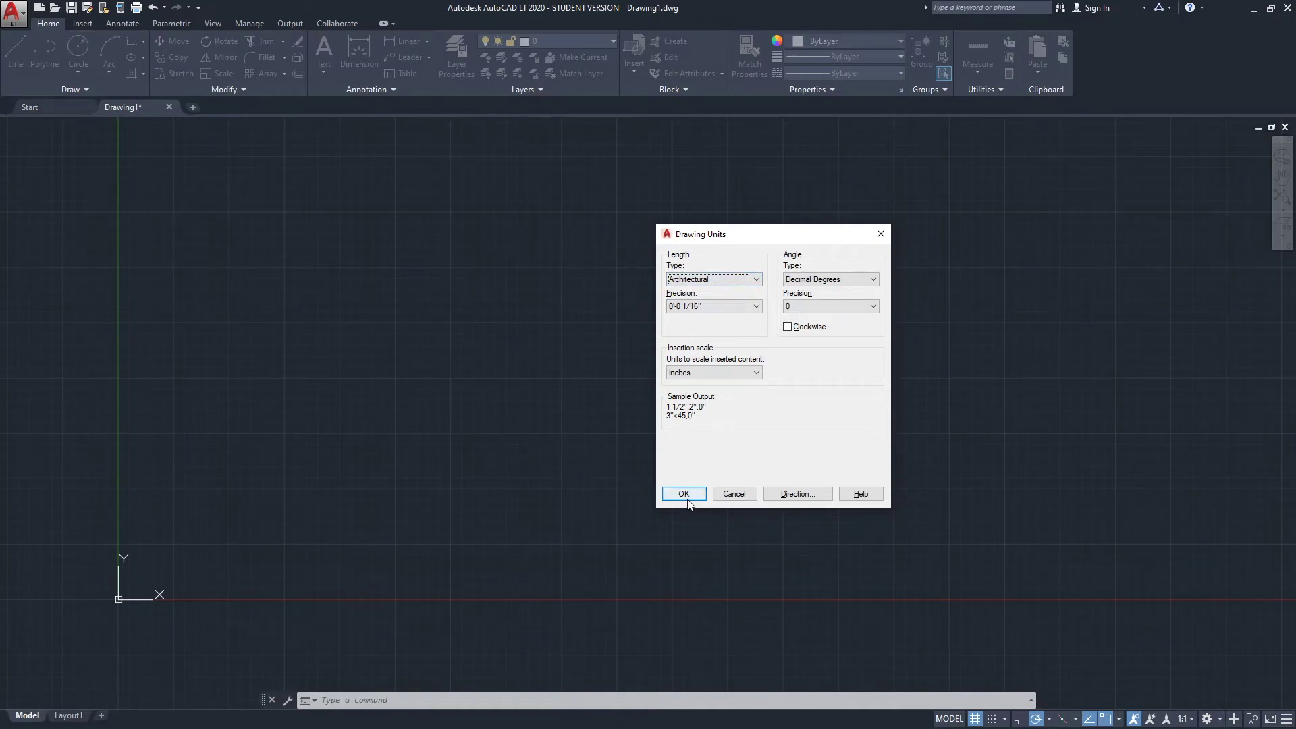
left_click(685, 495)
mouse_move(394, 381)
middle_mouse_down()
mouse_move(381, 423)
mouse_move(398, 416)
middle_mouse_up()
type("pl")
- Draw a polyline rectangle with sides of 18", 1', 18" and 1'
key("Return")
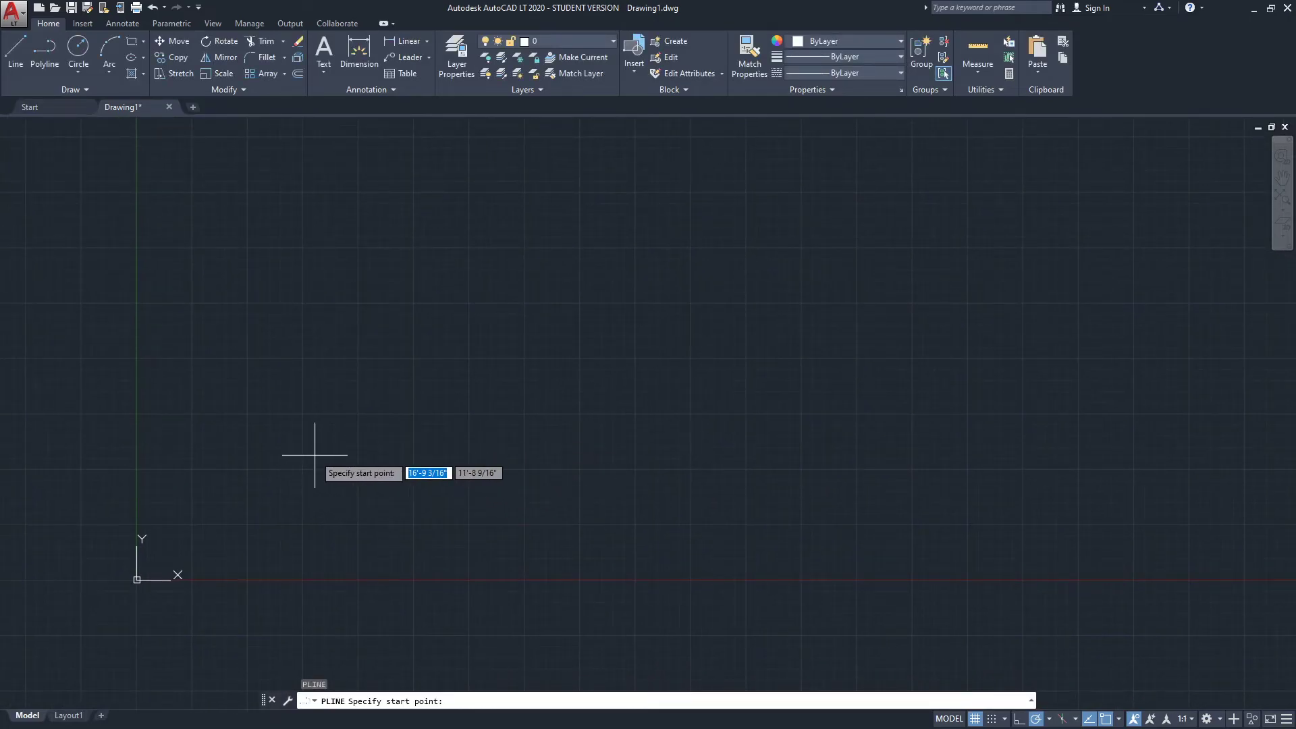
left_click(314, 454)
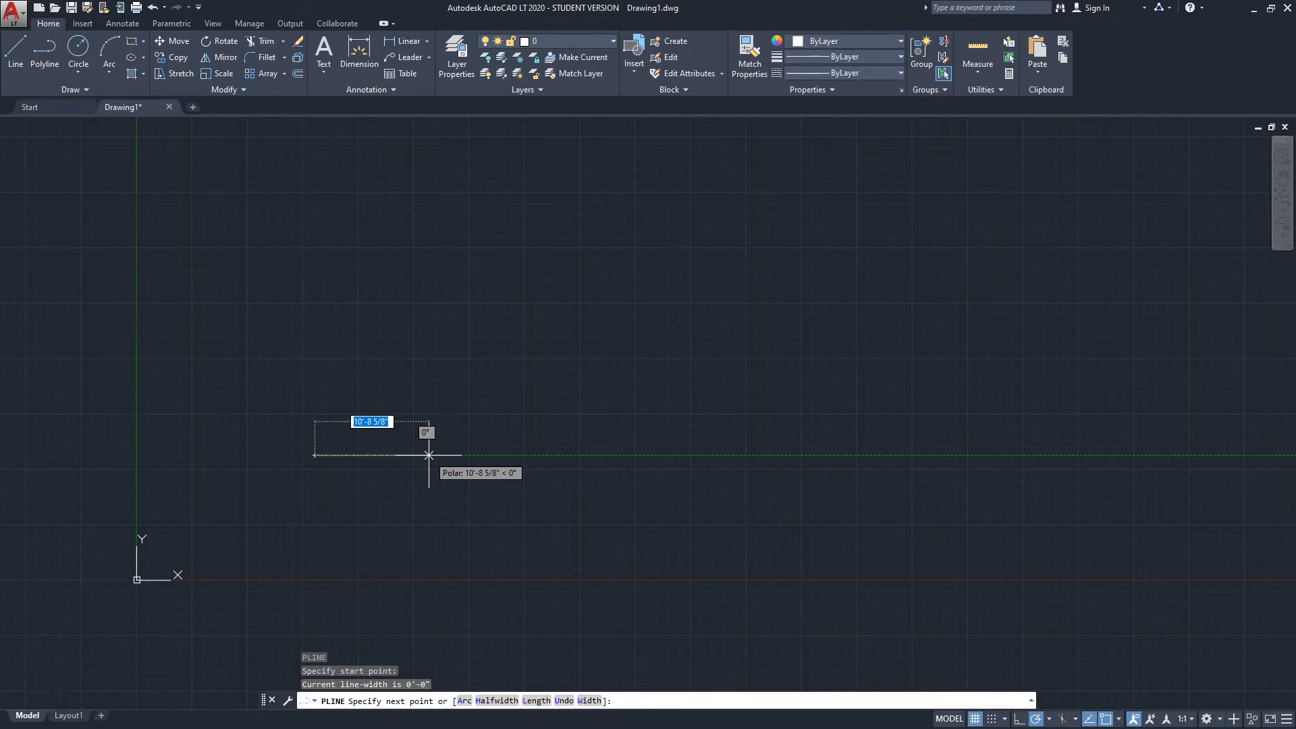
type("1")
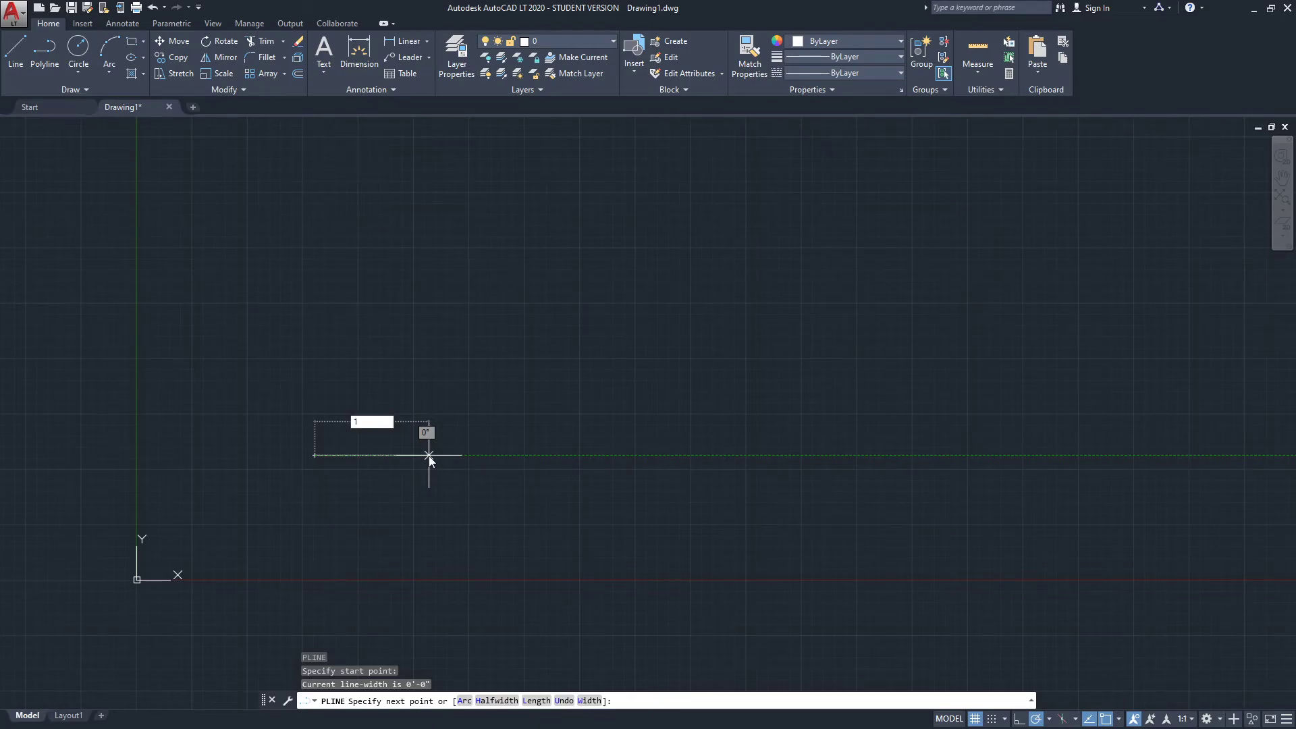
type("8\"")
key("Return")
middle_click_drag(463, 455, 438, 452)
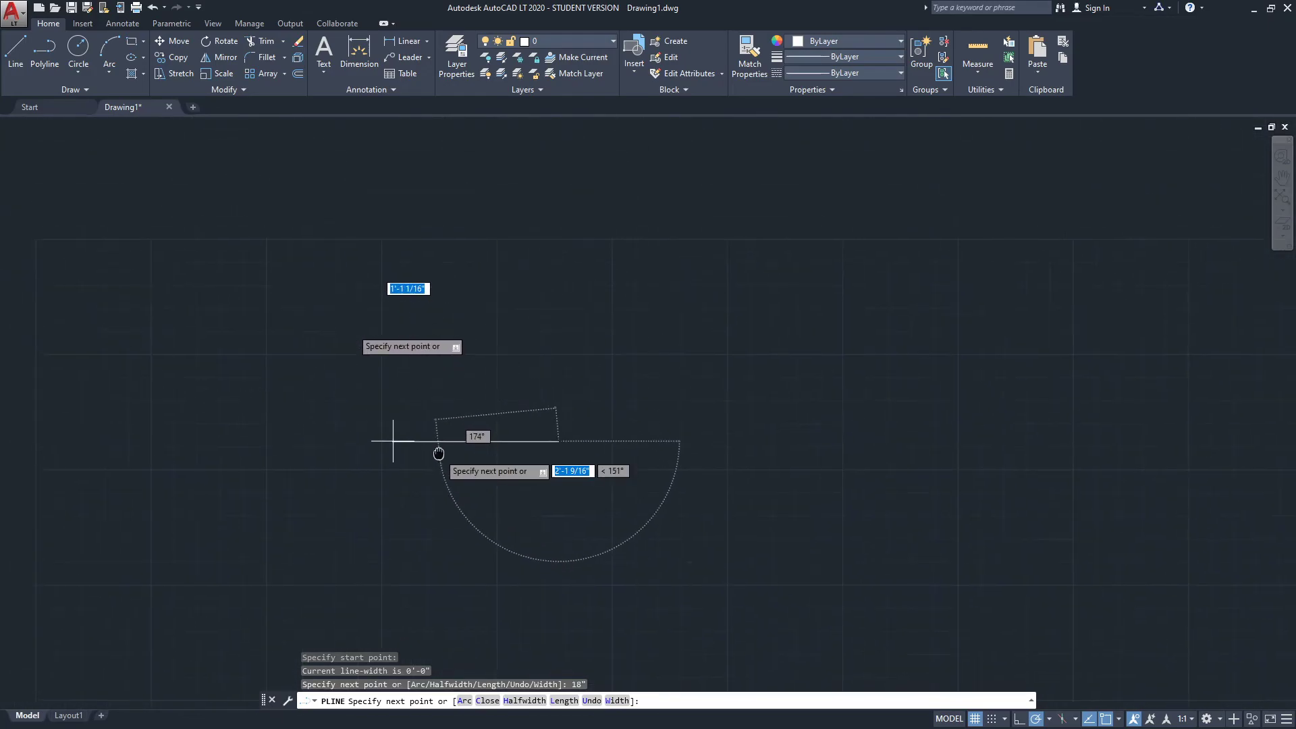
scroll(438, 452, "up", 2)
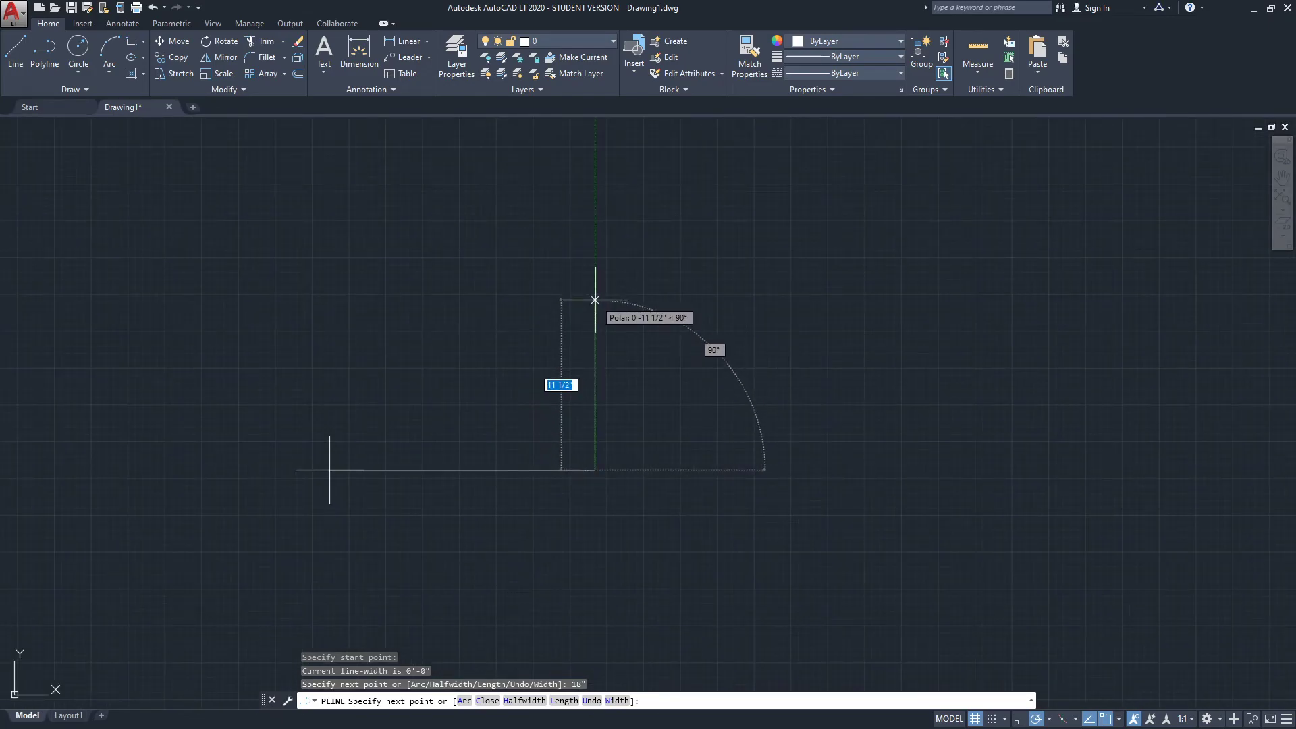
scroll(595, 300, "down", 1)
middle_click_drag(594, 324, 576, 390)
type("1")
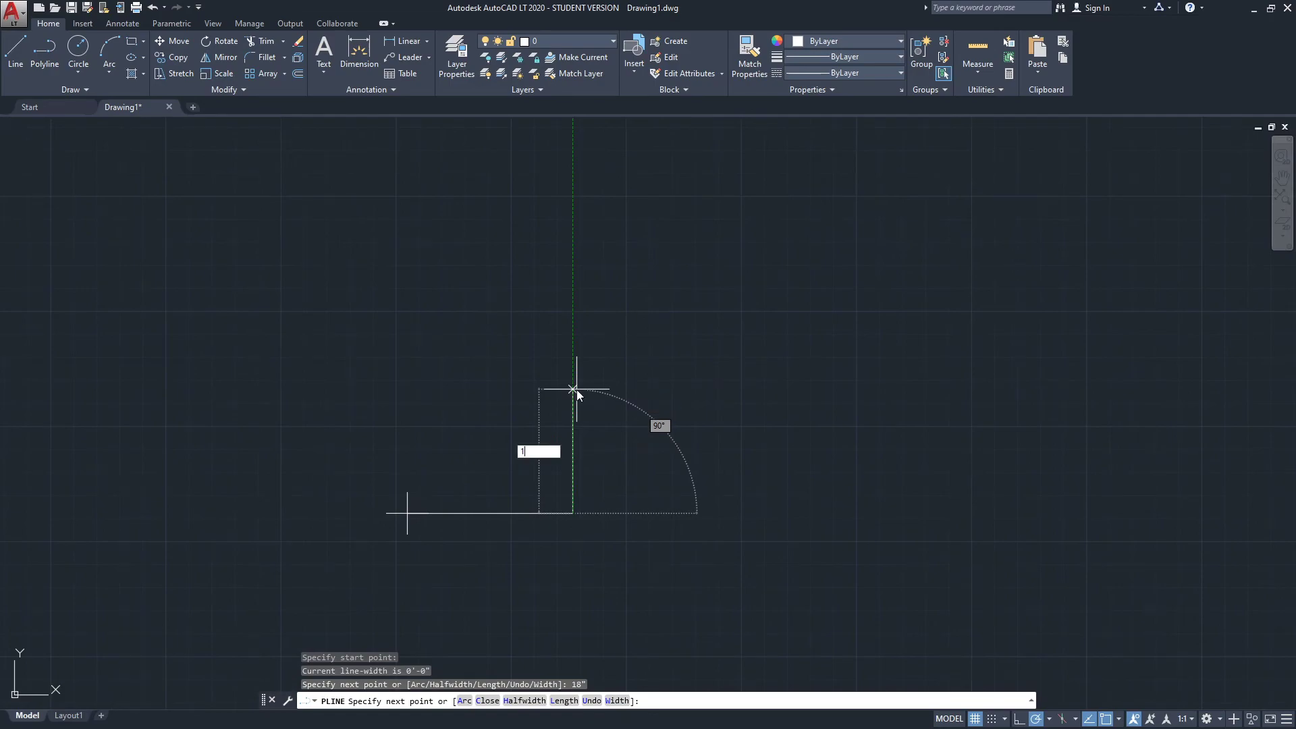
type("'")
key("Return")
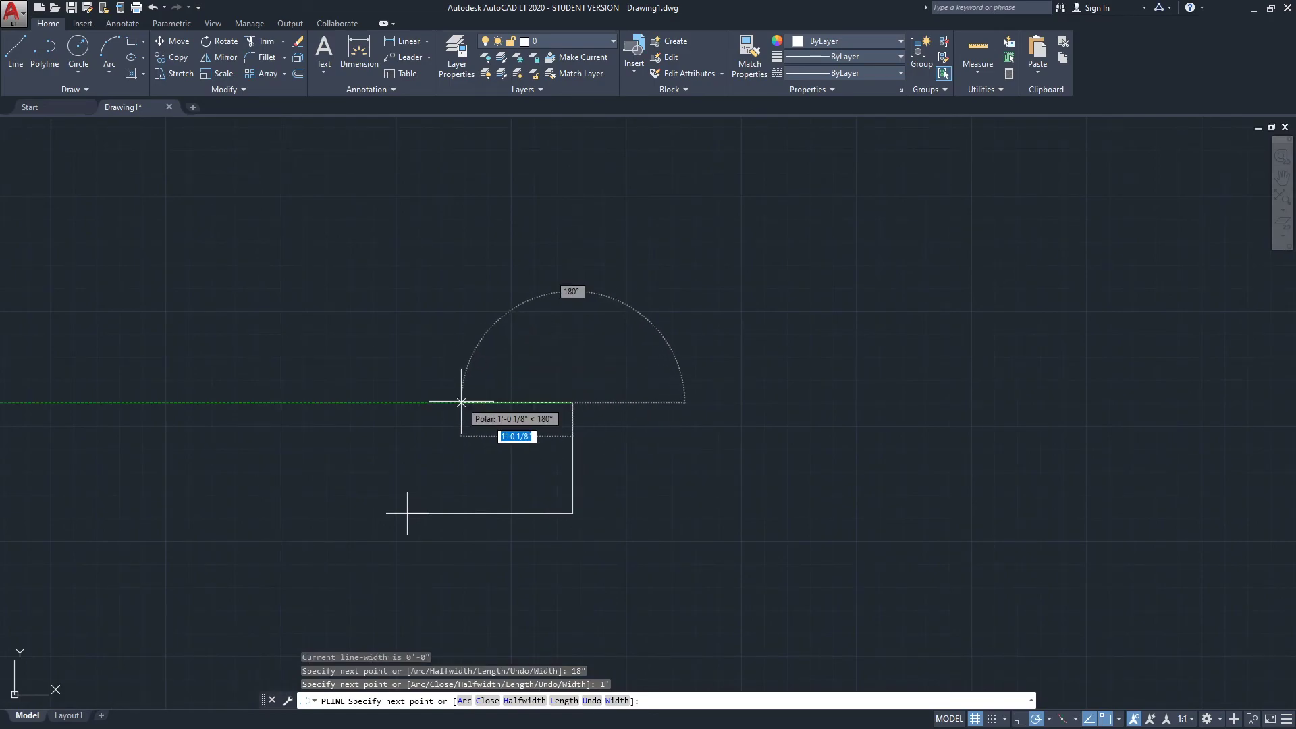
type("1")
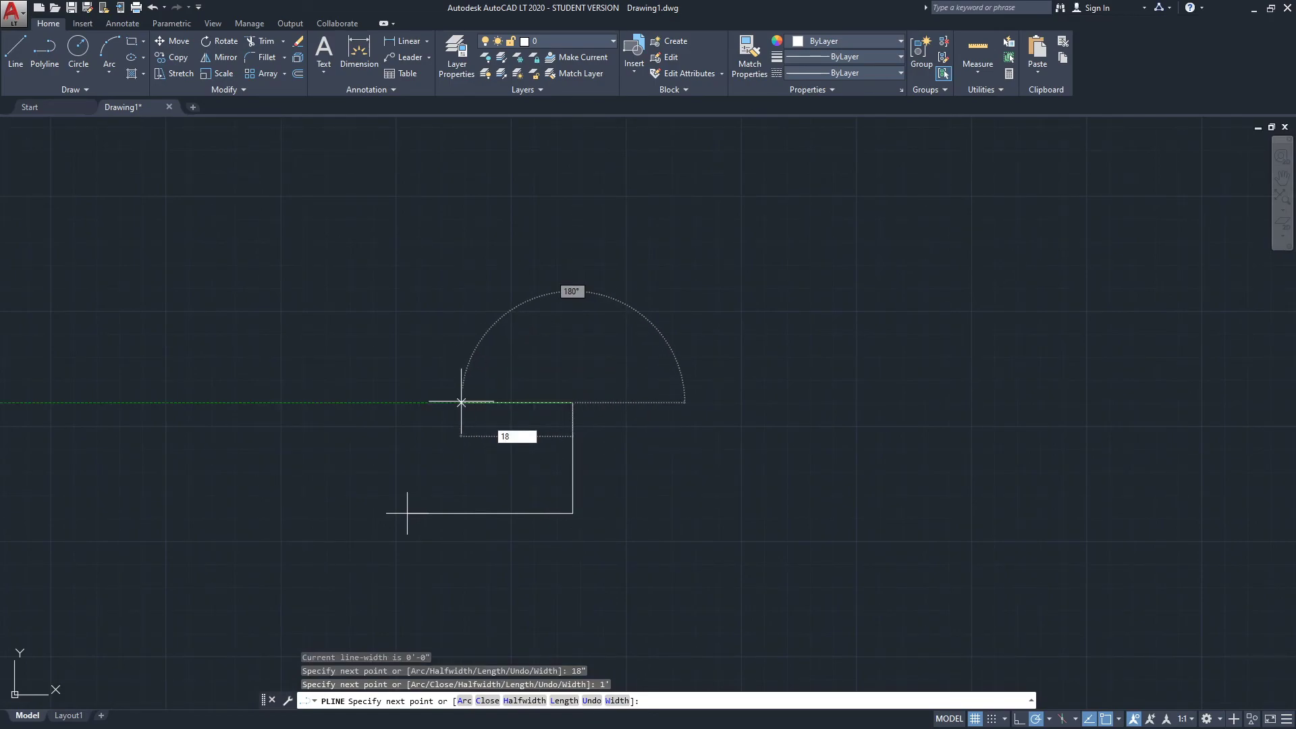
key("Return")
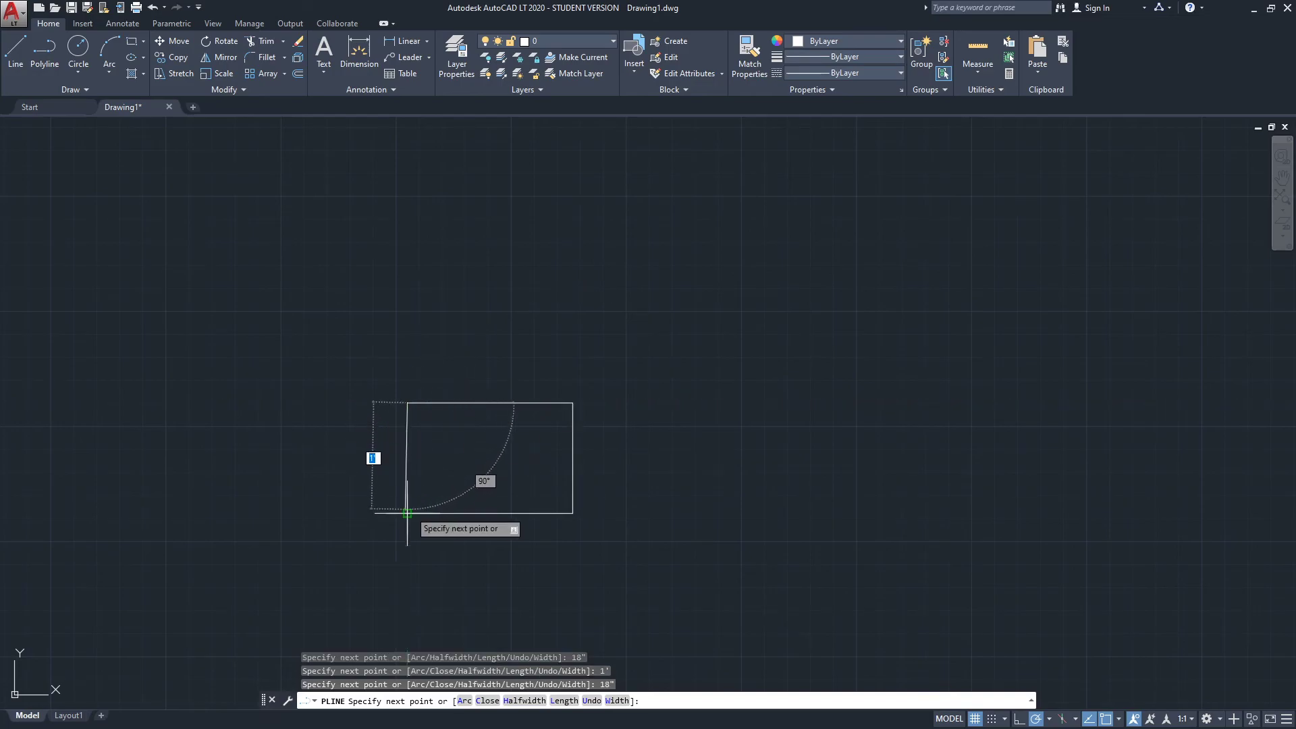
scroll(425, 476, "up", 2)
type("1")
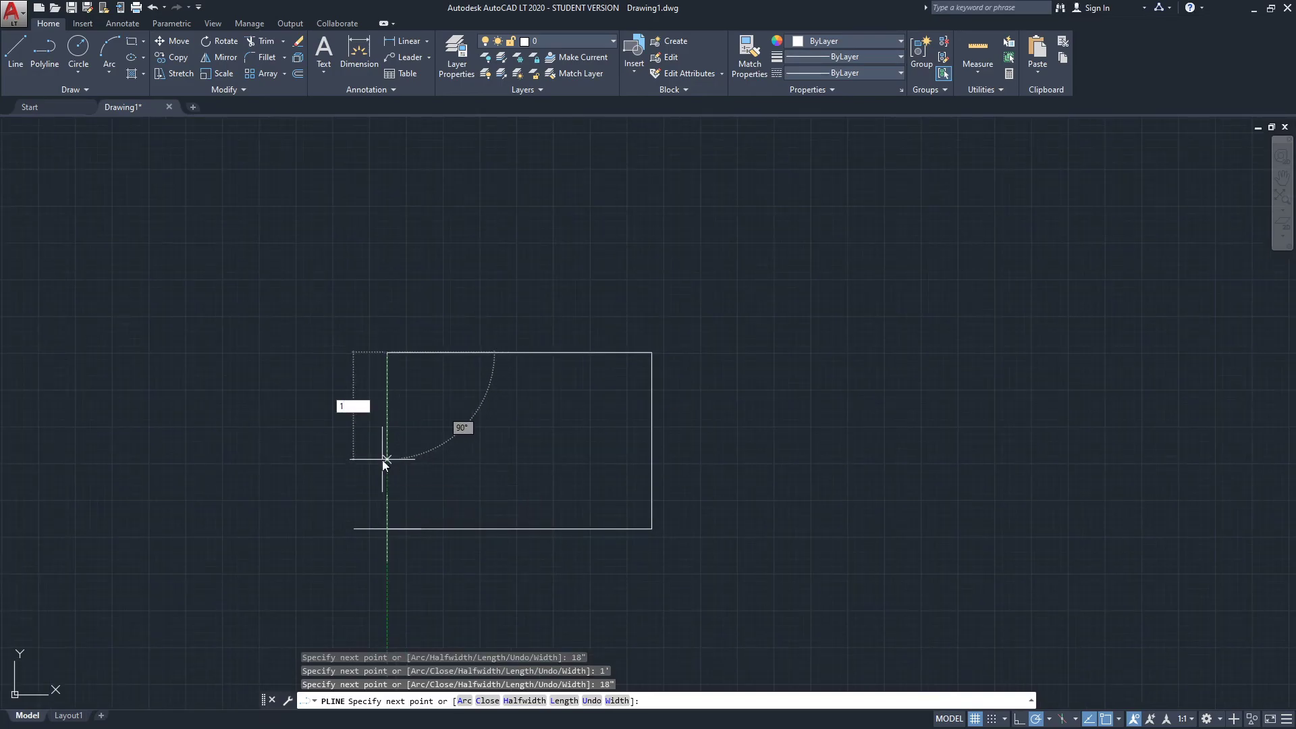
key("Return")
scroll(496, 418, "down", 2)
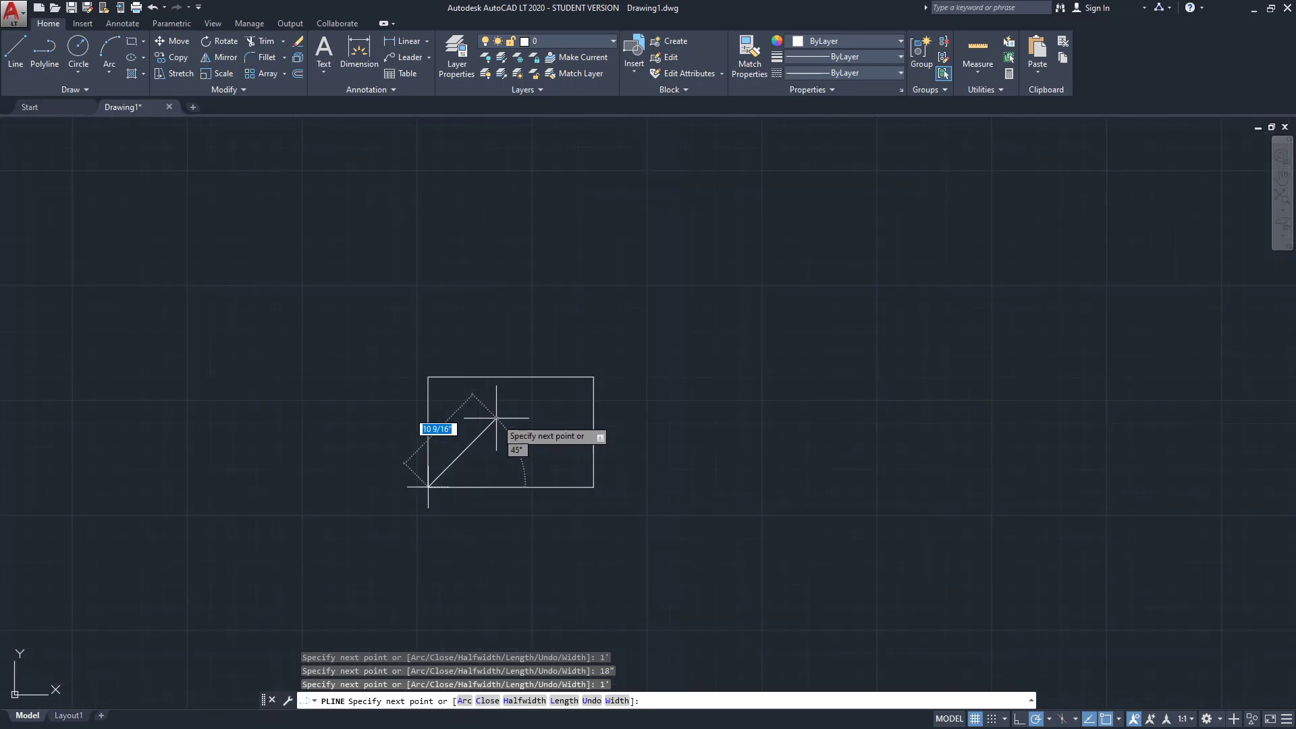
key("Return")
scroll(497, 419, "down", 3)
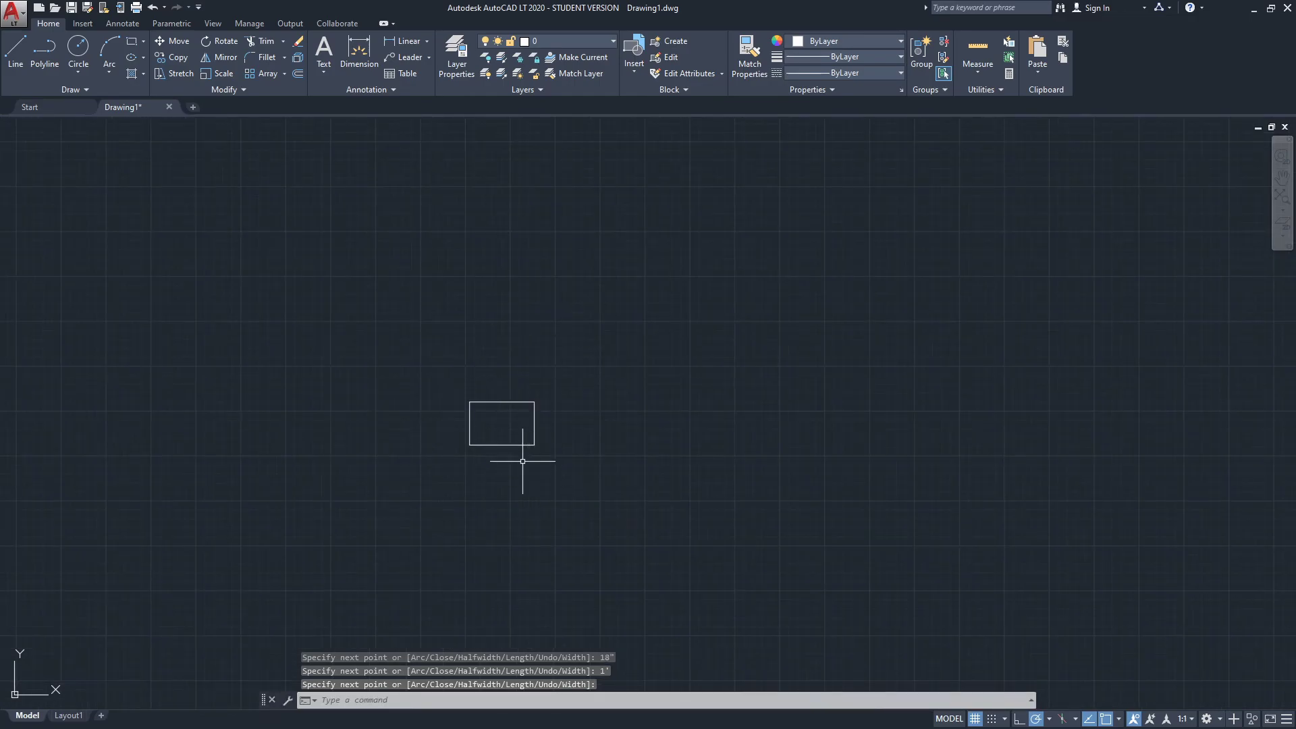